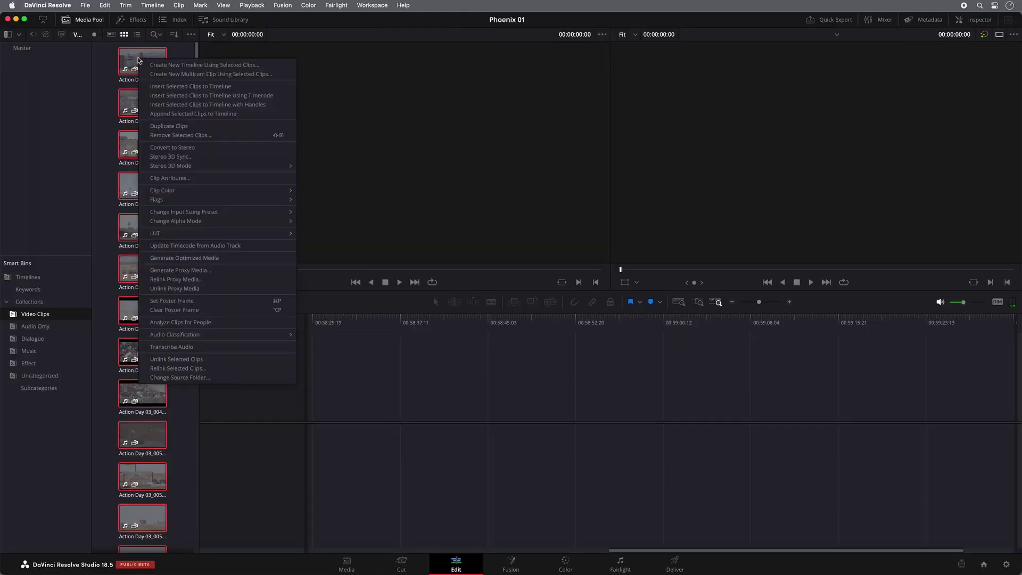
Run Audio Classification > Analyze on the 53 selected Action Day clips.
mouse_move(218, 221)
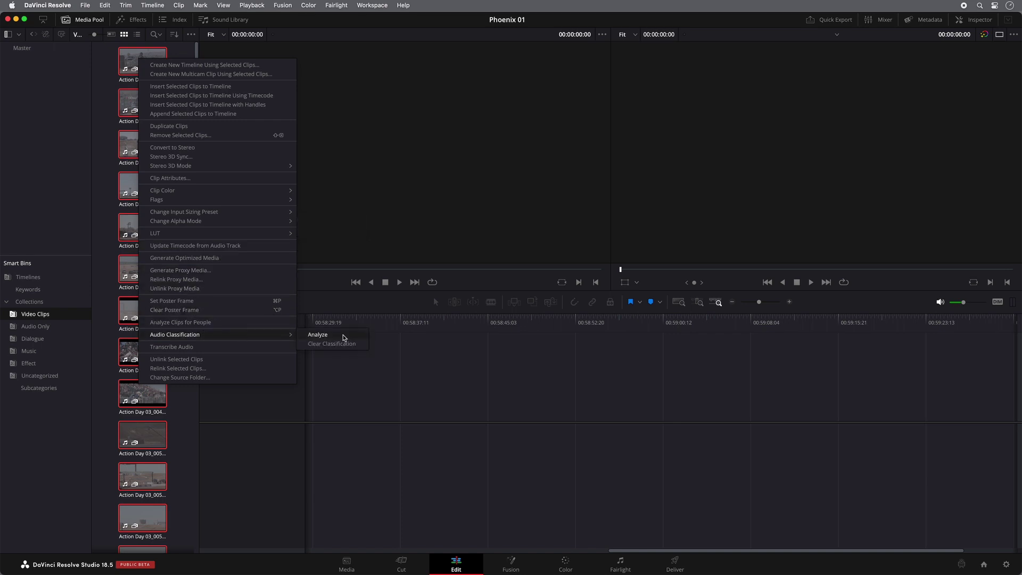
click(344, 335)
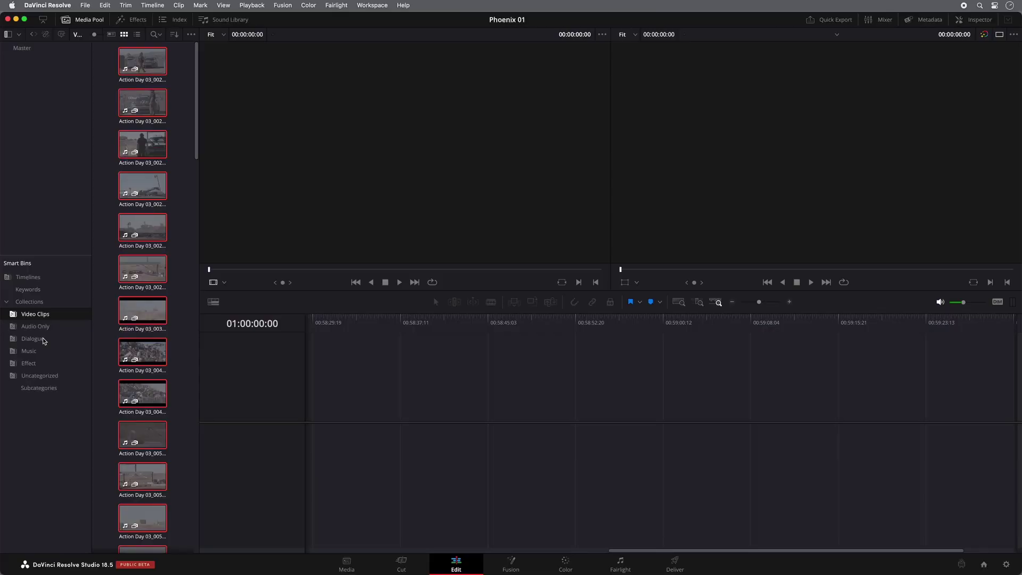
Show the Dialogue smart bin's nine clips with no clip selected.
click(42, 338)
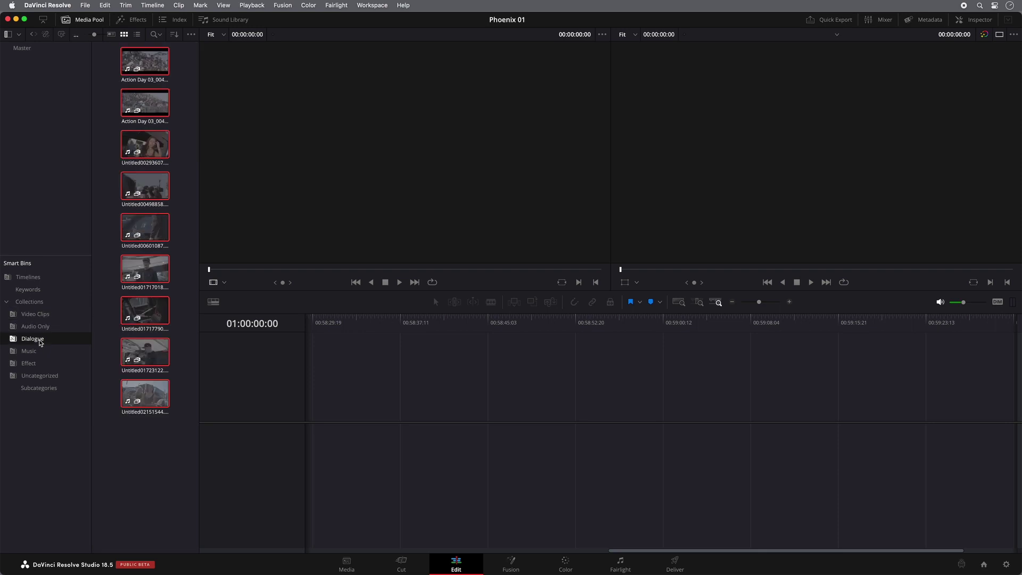
click(125, 432)
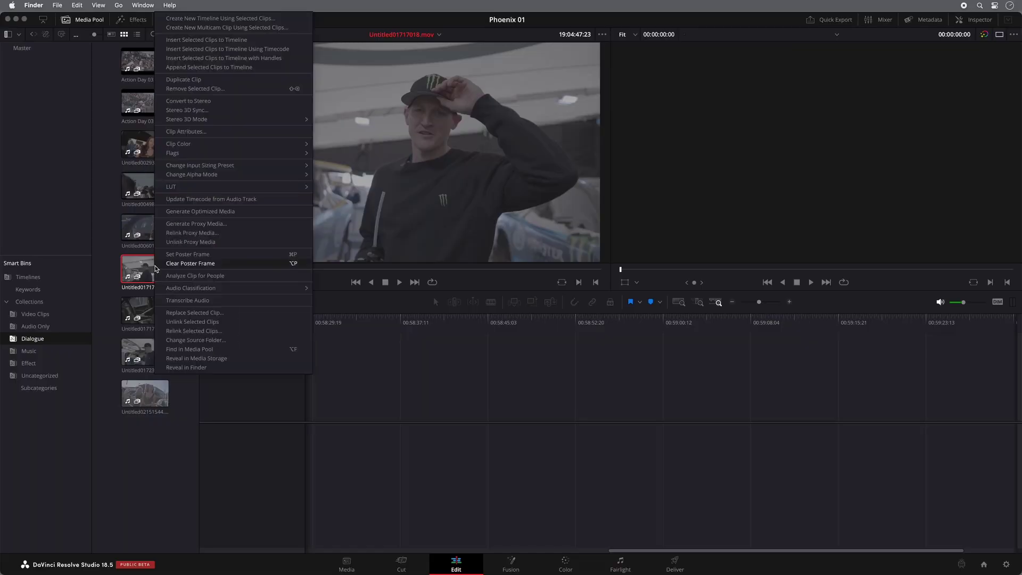
Transcribe the audio of the dialogue clip Untitled01717018.mov.
click(193, 301)
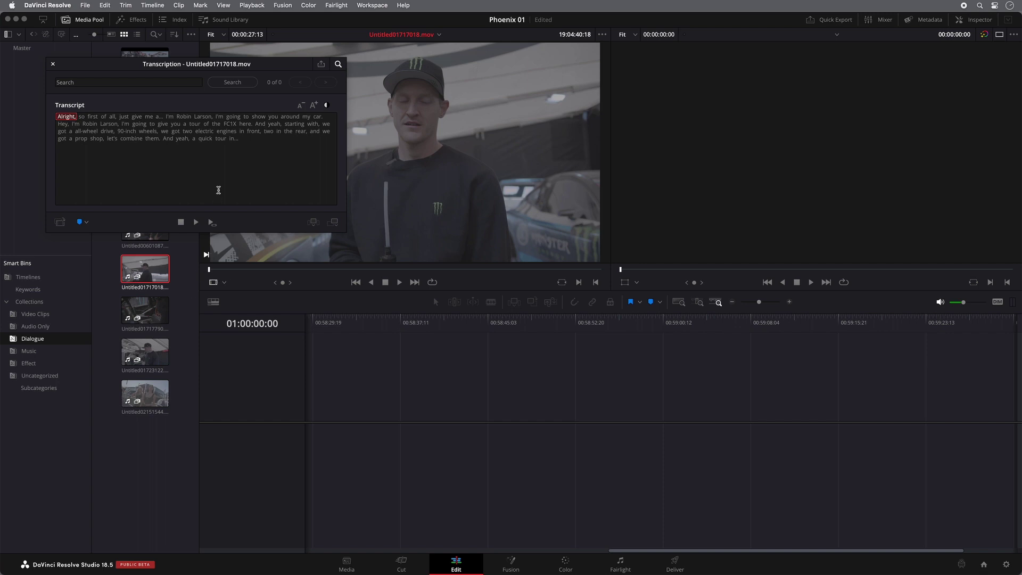
Build Timeline 1 from the transcript passage spanning the introduction through 'let's combine them'.
drag(226, 59, 353, 87)
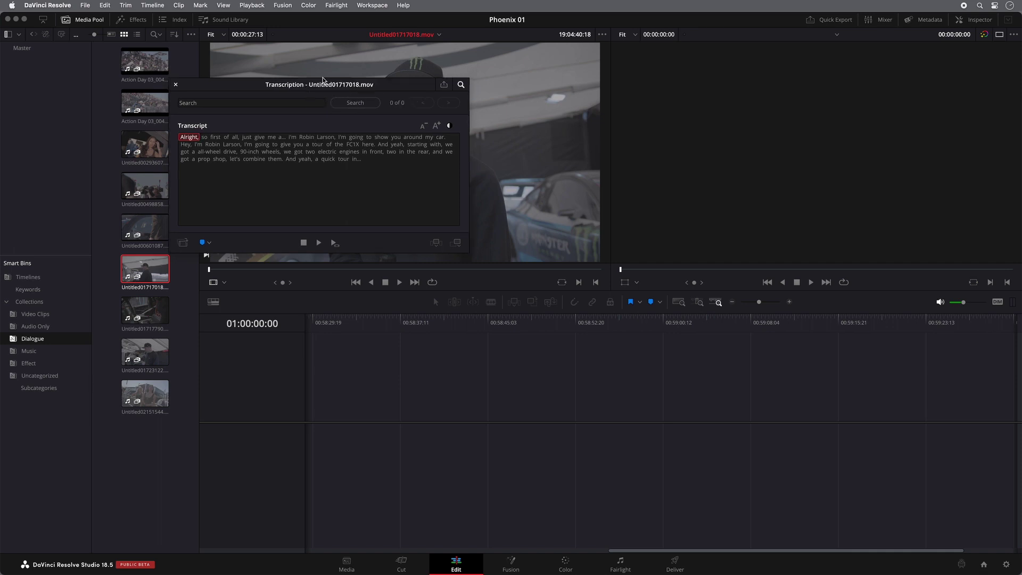
drag(344, 95, 326, 74)
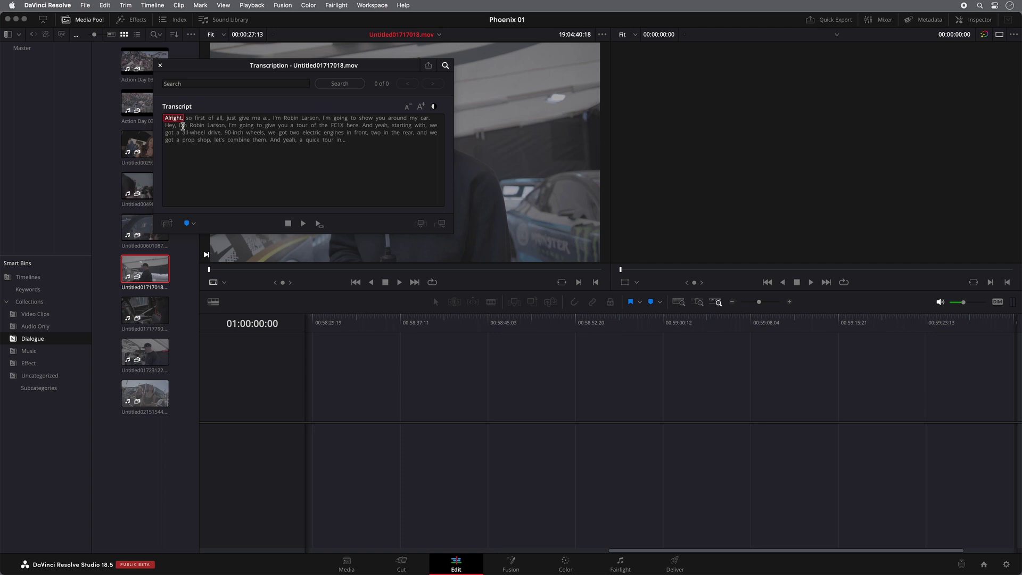
drag(180, 125, 253, 142)
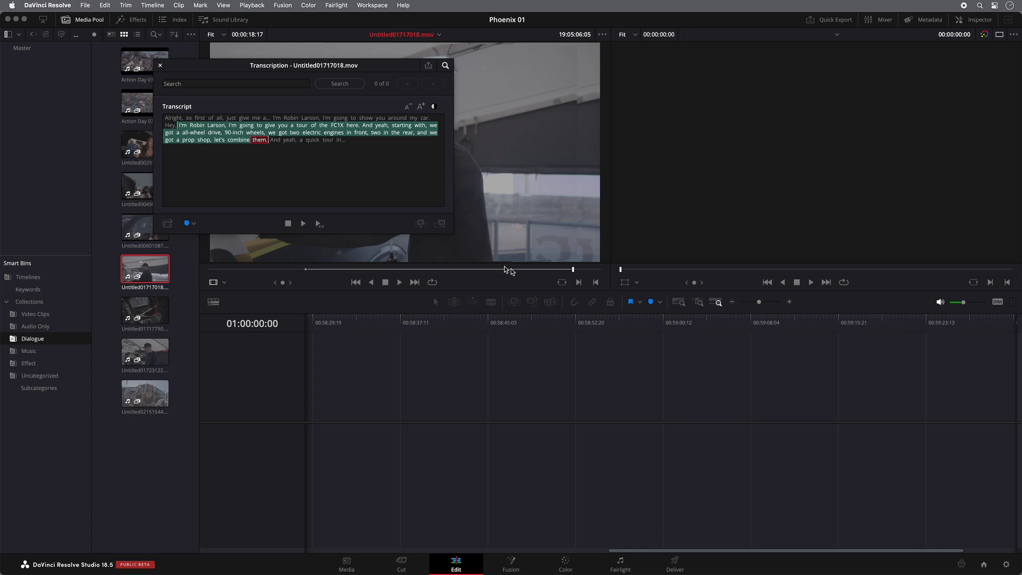
click(440, 224)
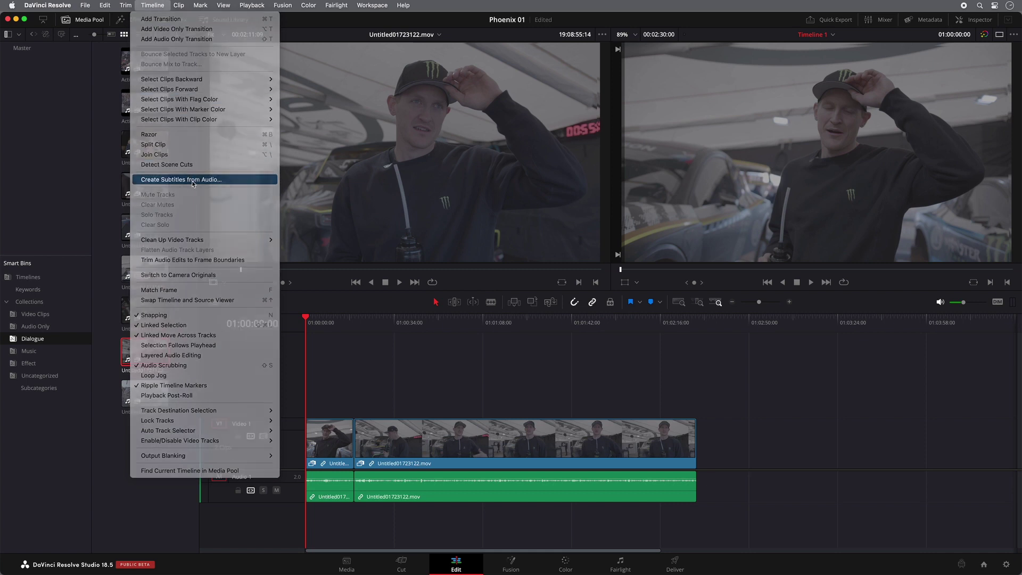
Generate captions from the timeline's dialogue audio onto a new Subtitle 1 track.
click(193, 181)
click(544, 307)
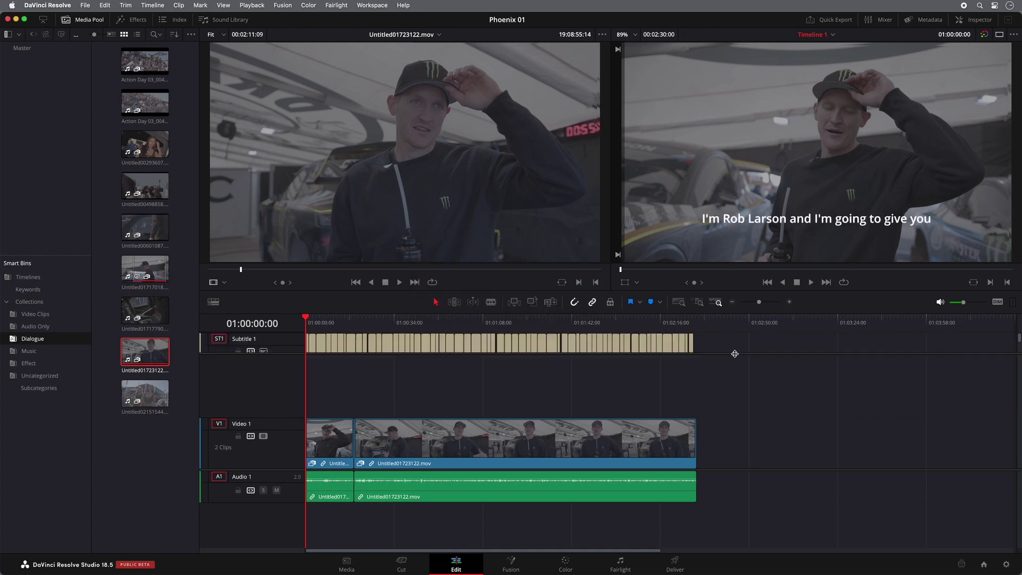
Make the Subtitle 1 track taller and play the timeline with captions.
drag(734, 353, 733, 390)
key(space)
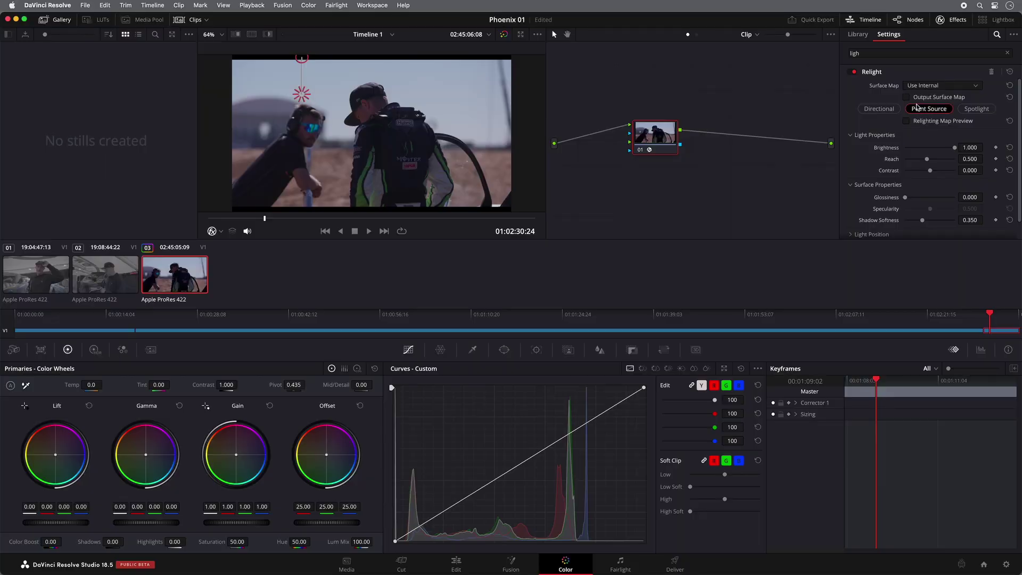
Preview the relighting map and place the point light toward the shot's upper right.
click(906, 122)
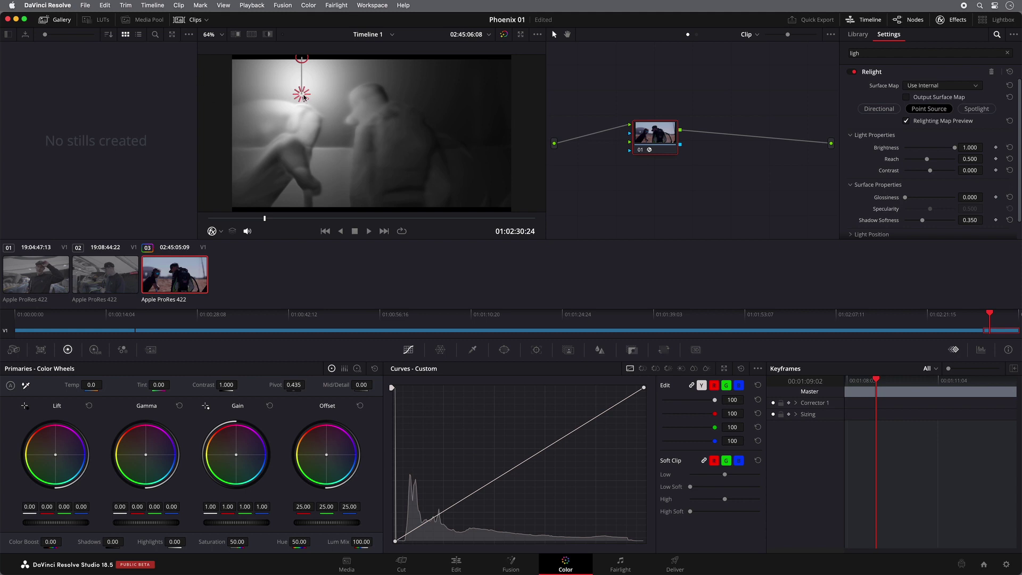
drag(301, 94, 491, 129)
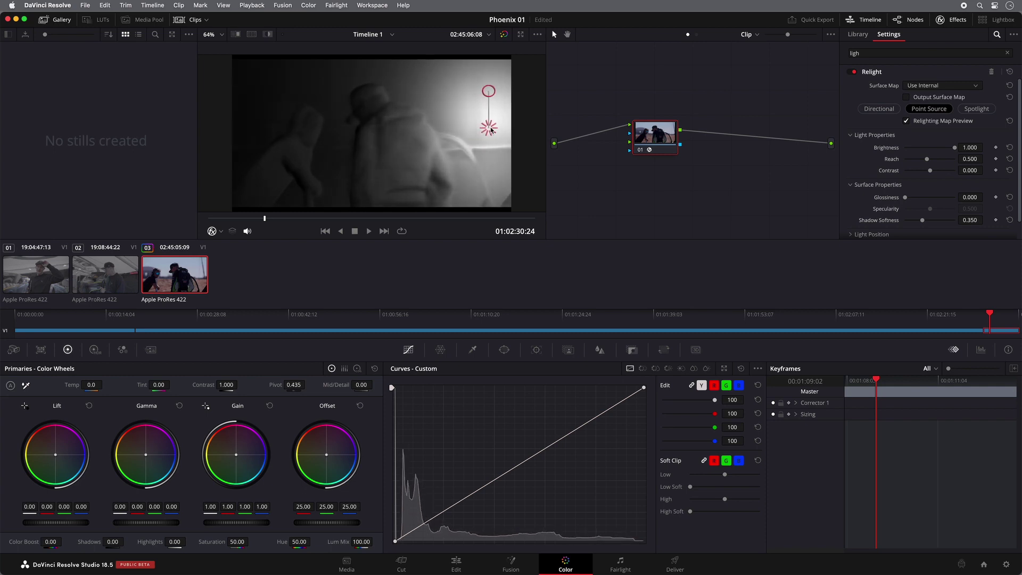
Turn off the map preview, raise Gamma to about 0.15, warm the midtones, and compare bypassed.
click(907, 122)
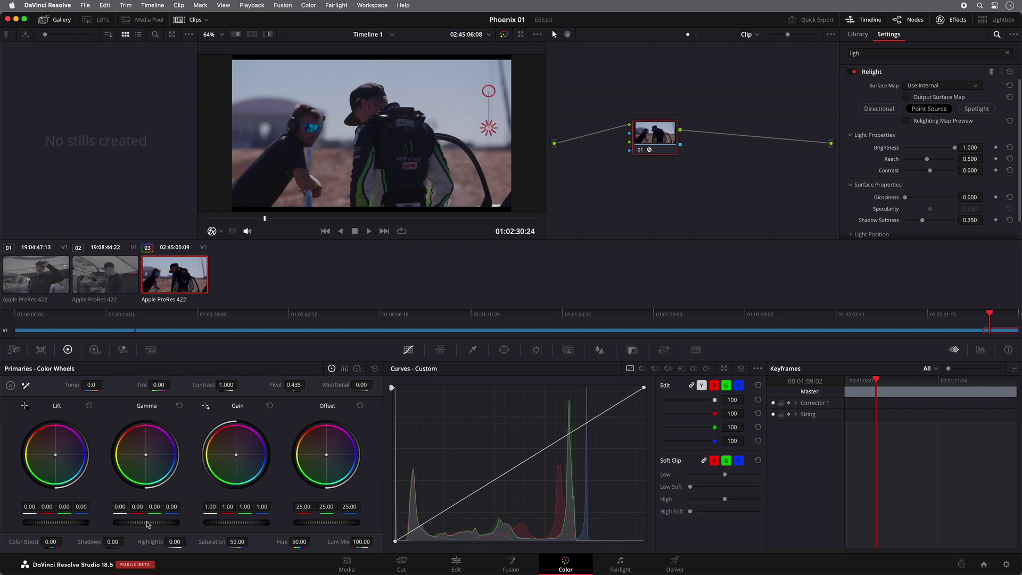
drag(139, 525, 277, 528)
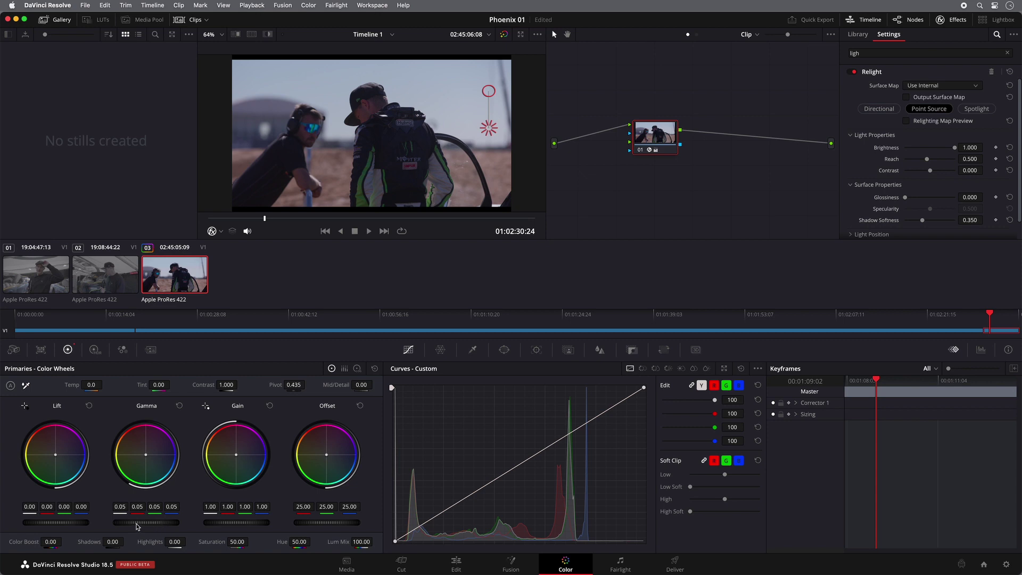
drag(137, 526, 287, 521)
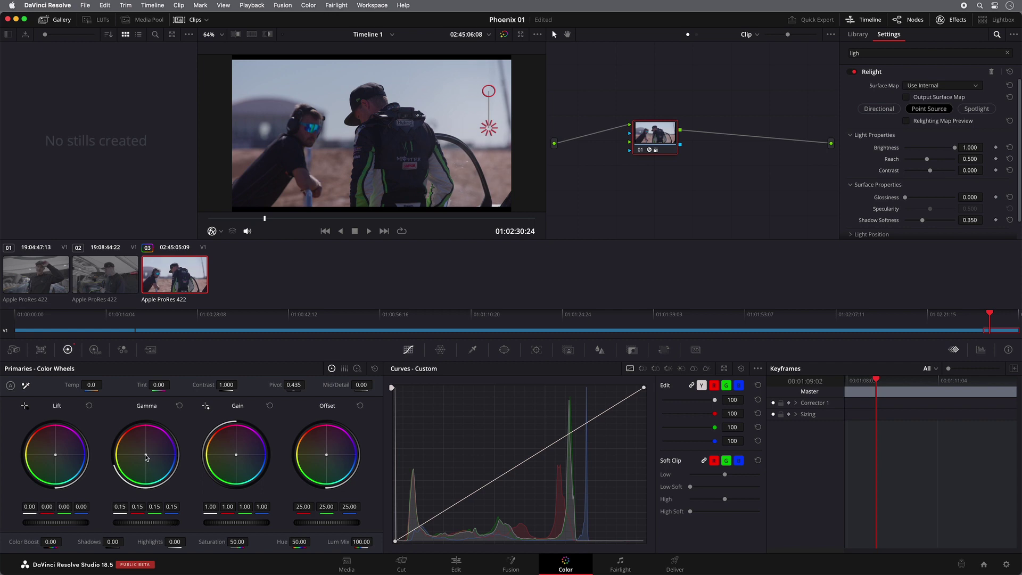
drag(144, 456, 92, 418)
key(ctrl+d)
key(ctrl+d)
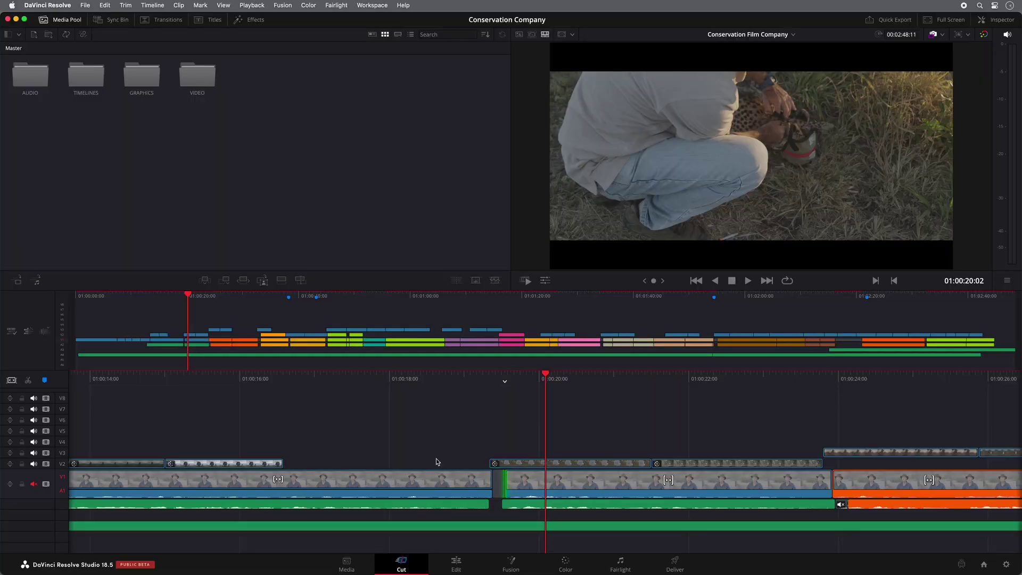
click(47, 332)
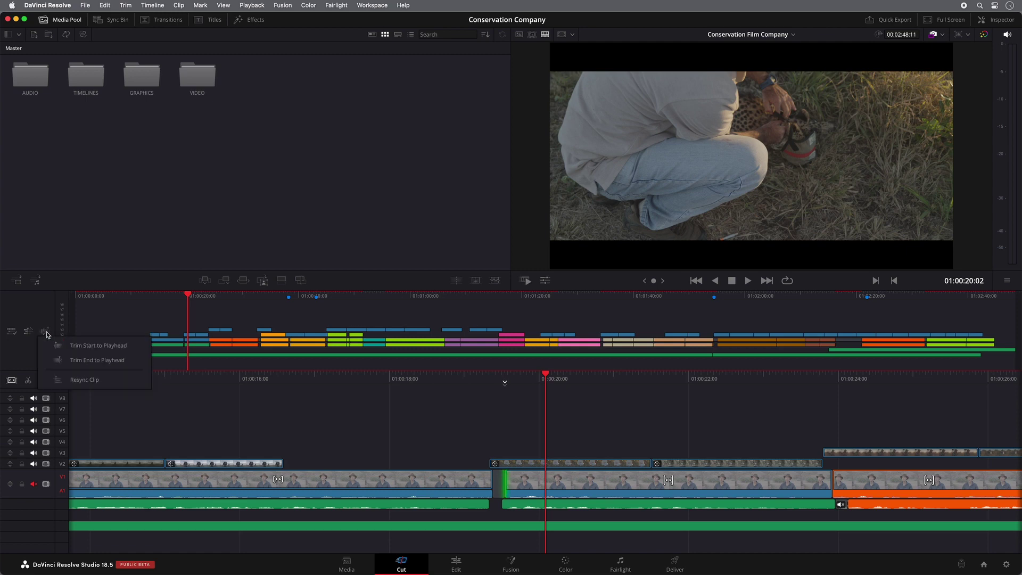
Trim the start of the V1 clip to the playhead.
click(88, 347)
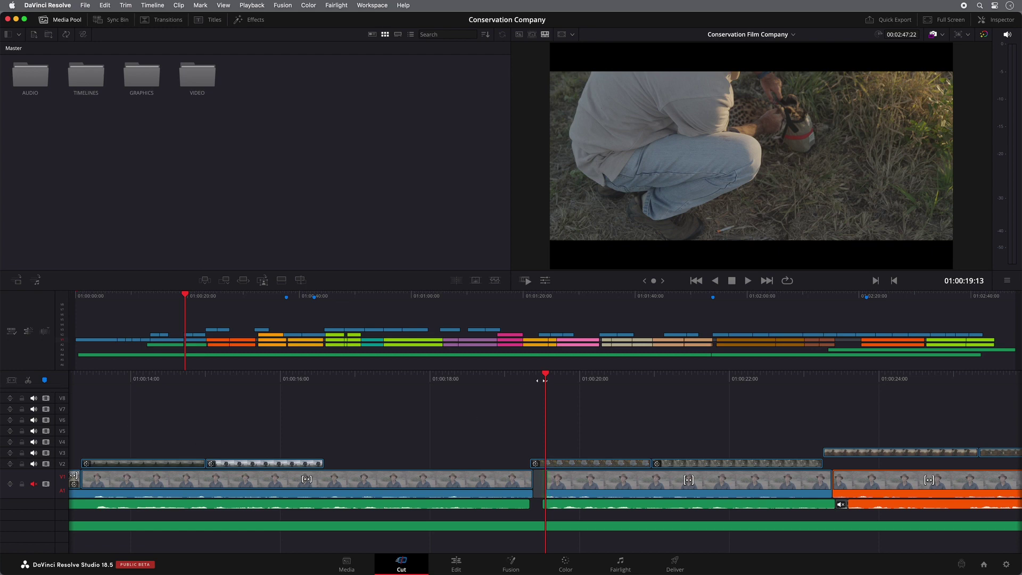
Trim the end of the V1 interview clip back to the playhead at 01:00:18:15.
drag(574, 379, 642, 378)
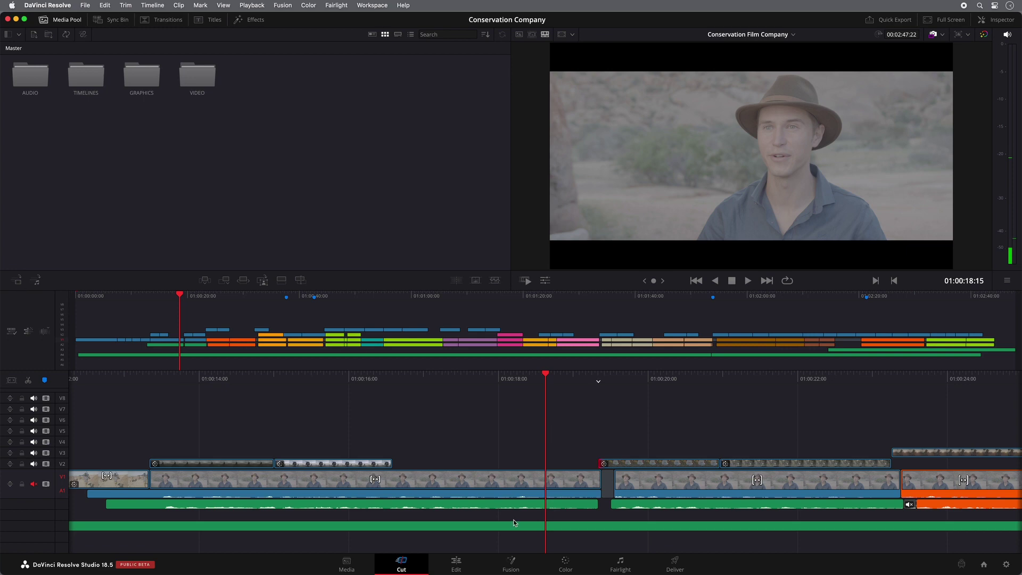
click(597, 483)
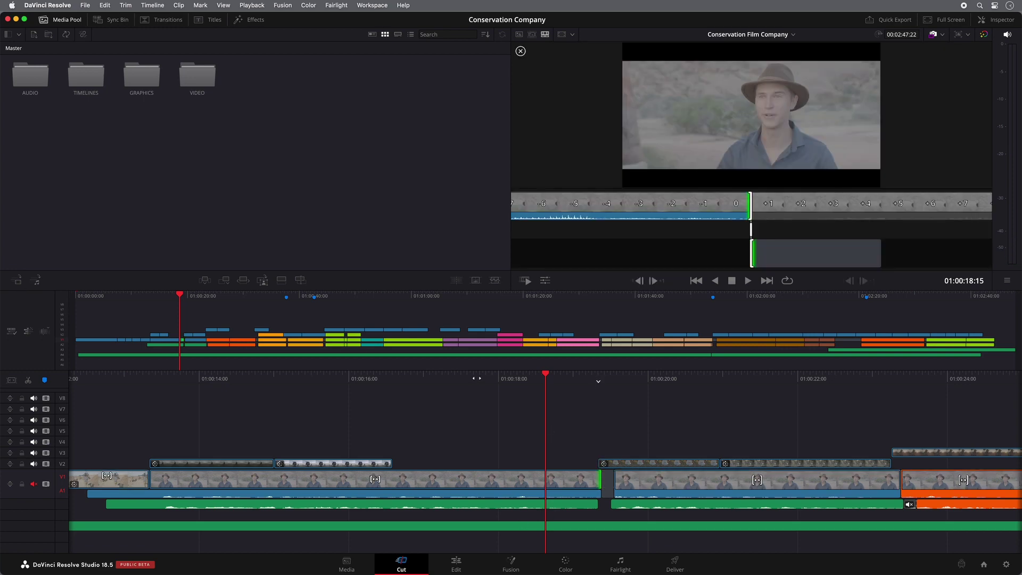
click(45, 331)
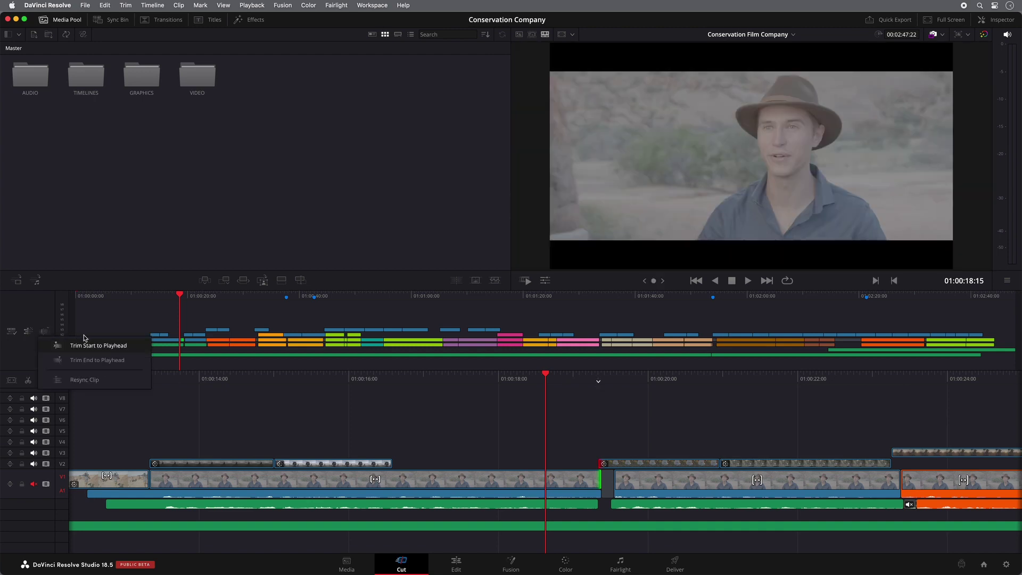
click(97, 361)
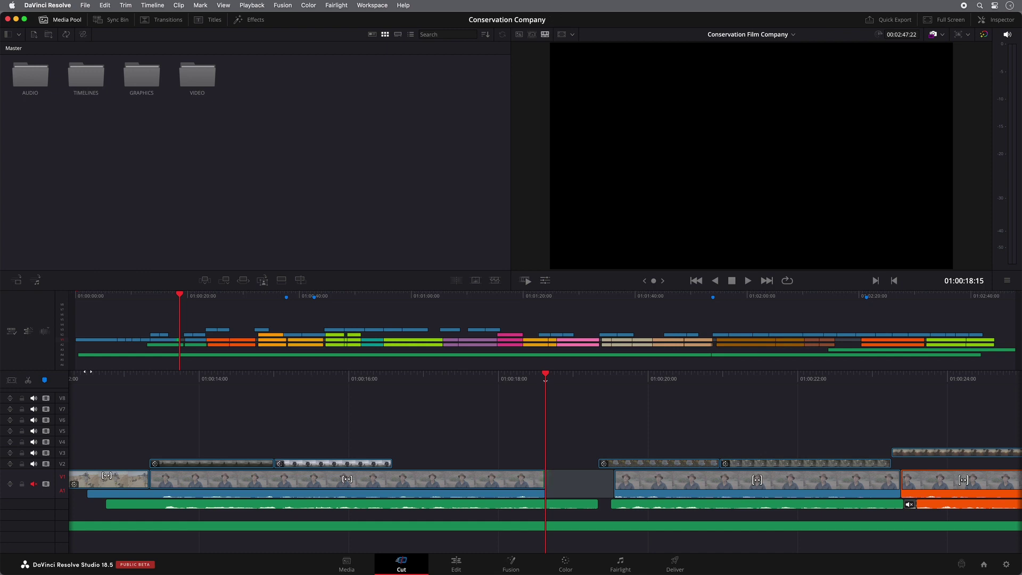
click(30, 331)
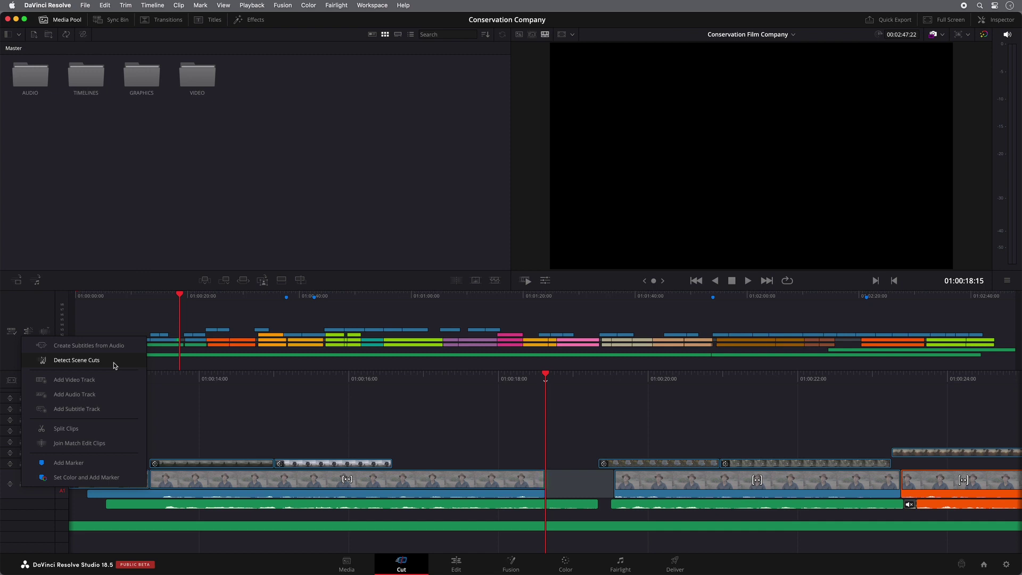
Dismiss the timeline actions menu and move the playhead to 01:00:23:06 on the sunset clip.
click(191, 398)
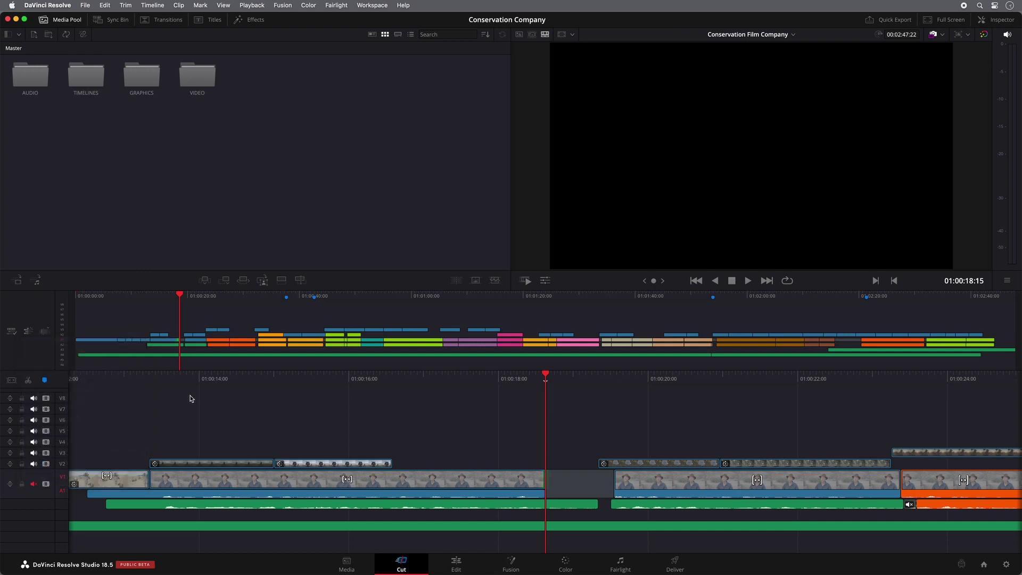
drag(193, 300, 206, 300)
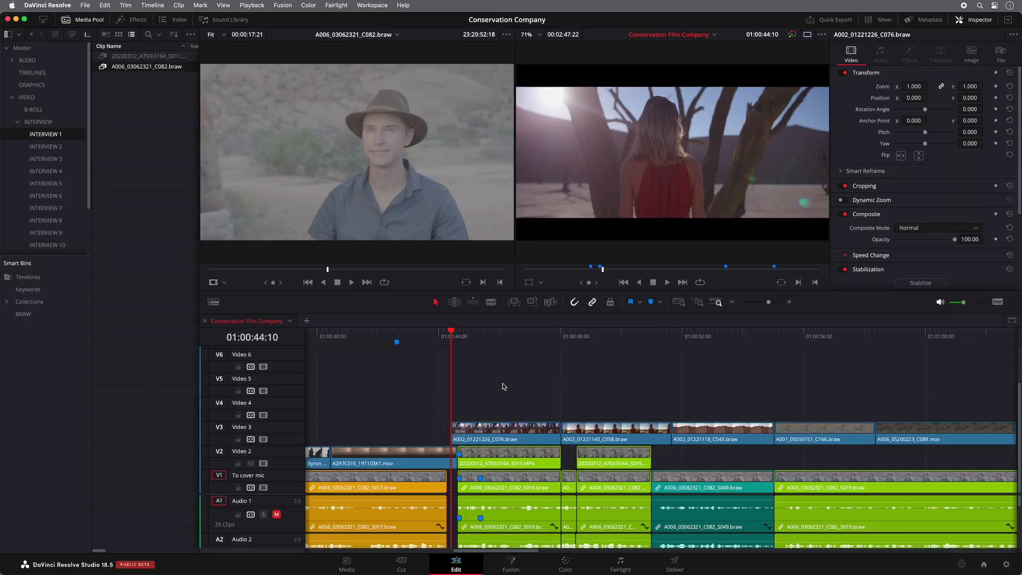
Marquee-select the three B-roll clips on the Video 3 track together.
drag(498, 382, 711, 431)
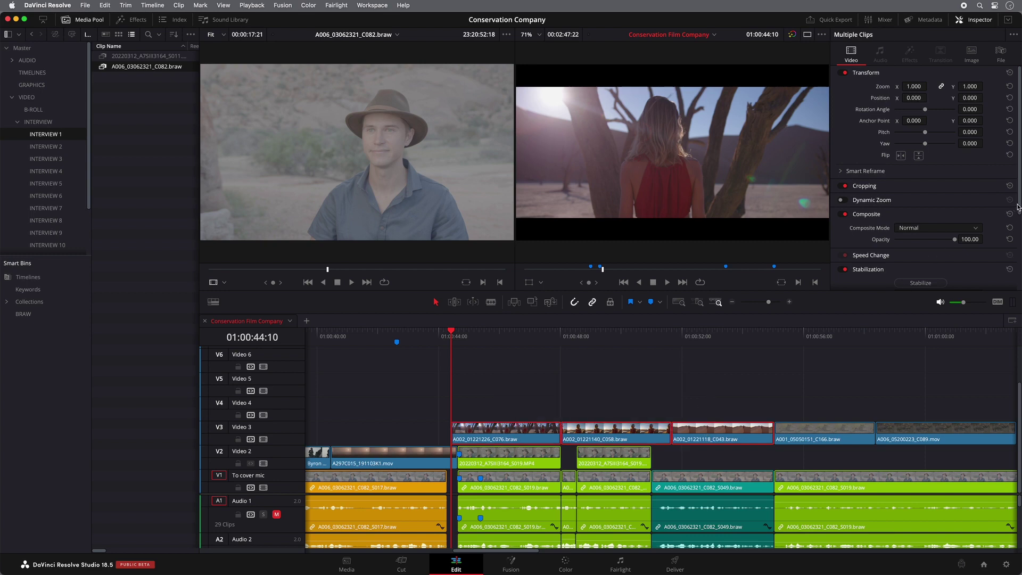
Stabilize the three selected Video 3 clips in one pass from the Inspector, then deselect them.
scroll(1020, 206, down, 3)
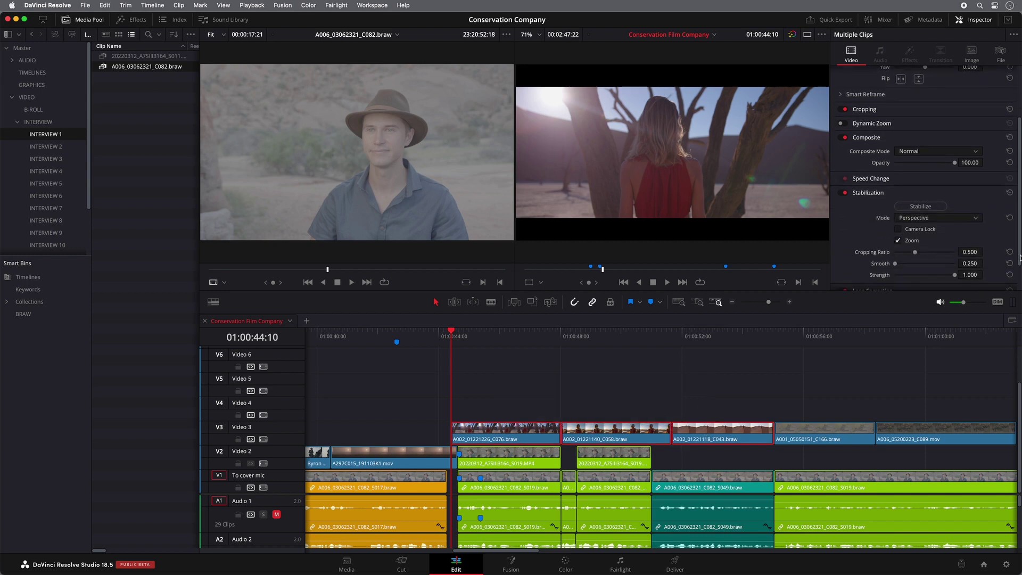
click(920, 206)
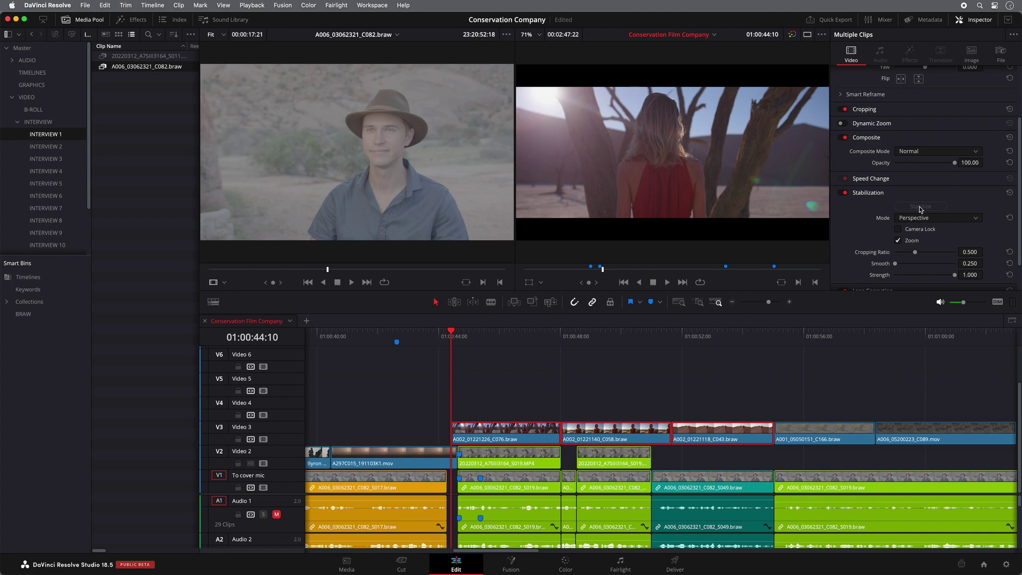
click(538, 389)
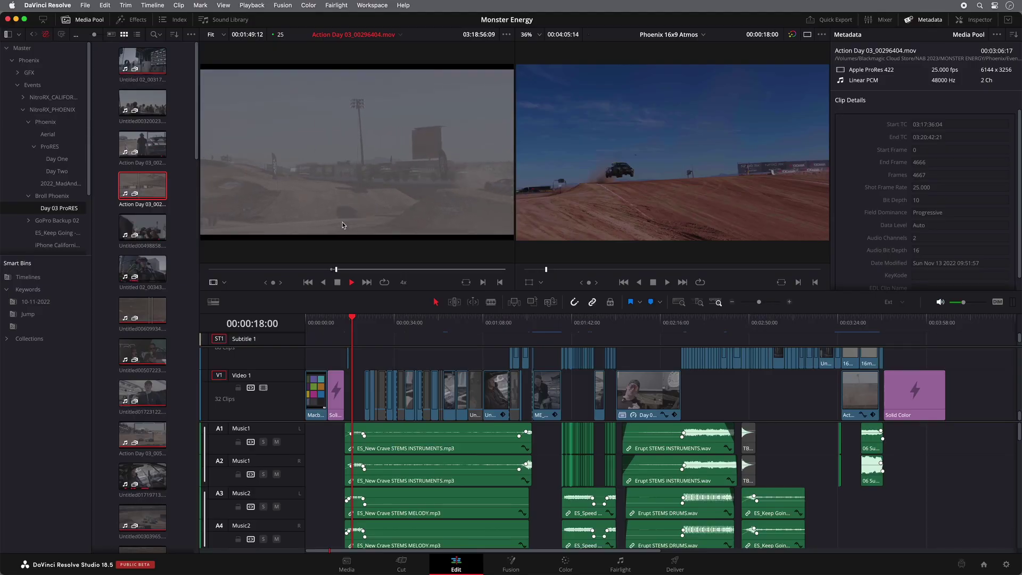
Stop source playback and set the out point on Action Day 03_00296404.mov for a 00:00:06:22 range.
key(space)
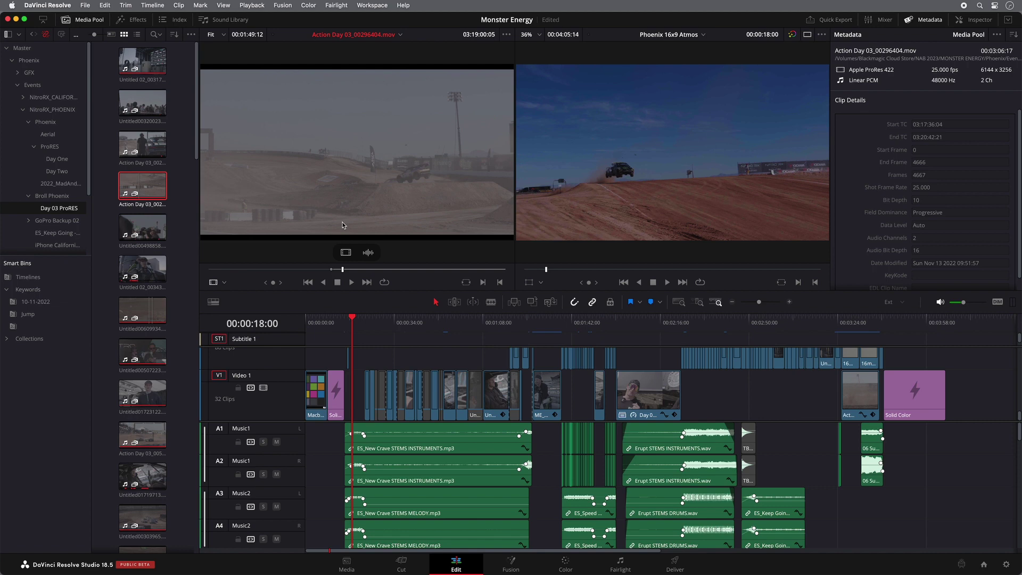
key(o)
right_click(339, 272)
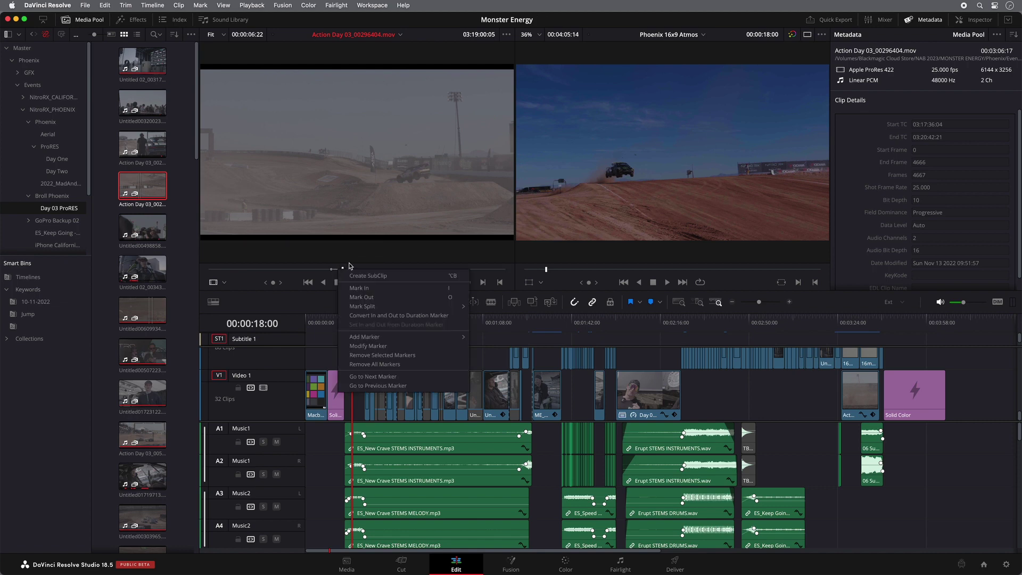
Turn the marked range into duration Marker 1 and show its details in list view.
click(393, 317)
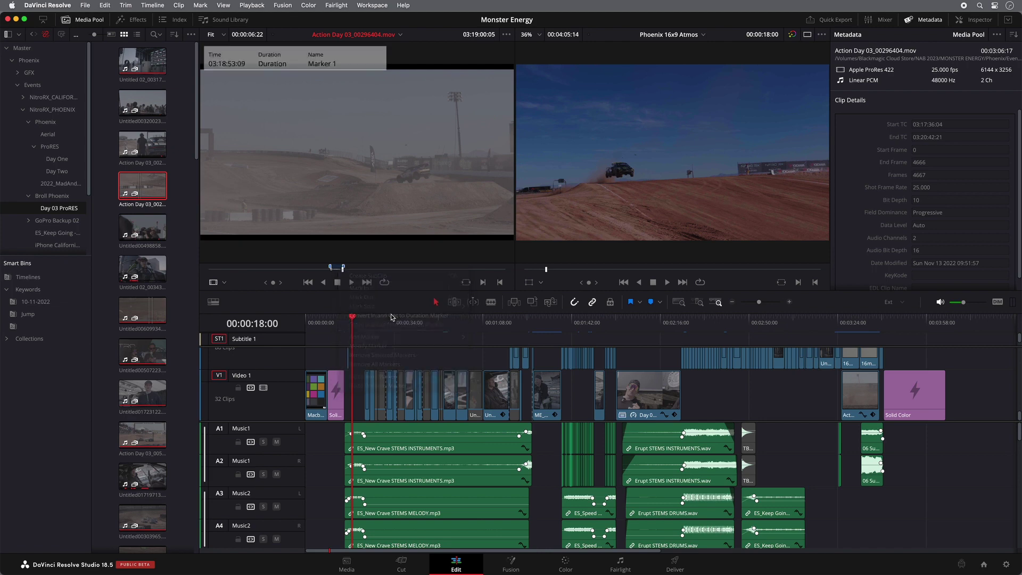
click(138, 35)
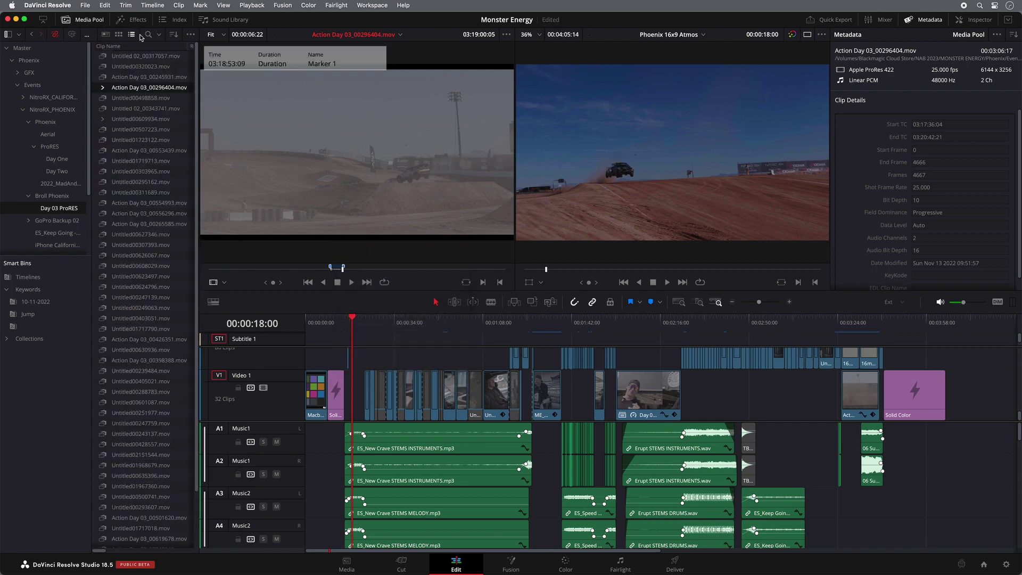
click(102, 88)
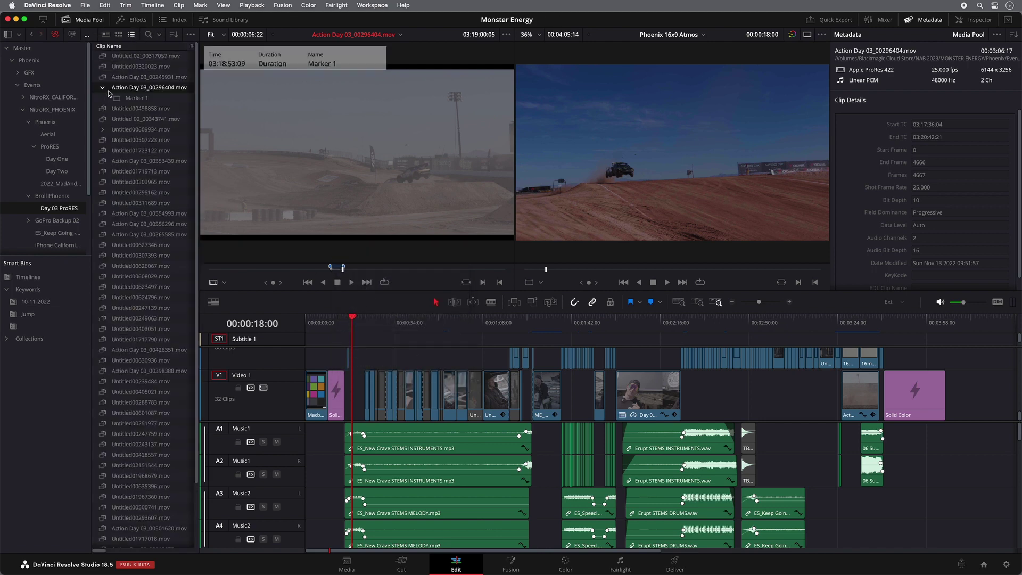
click(121, 100)
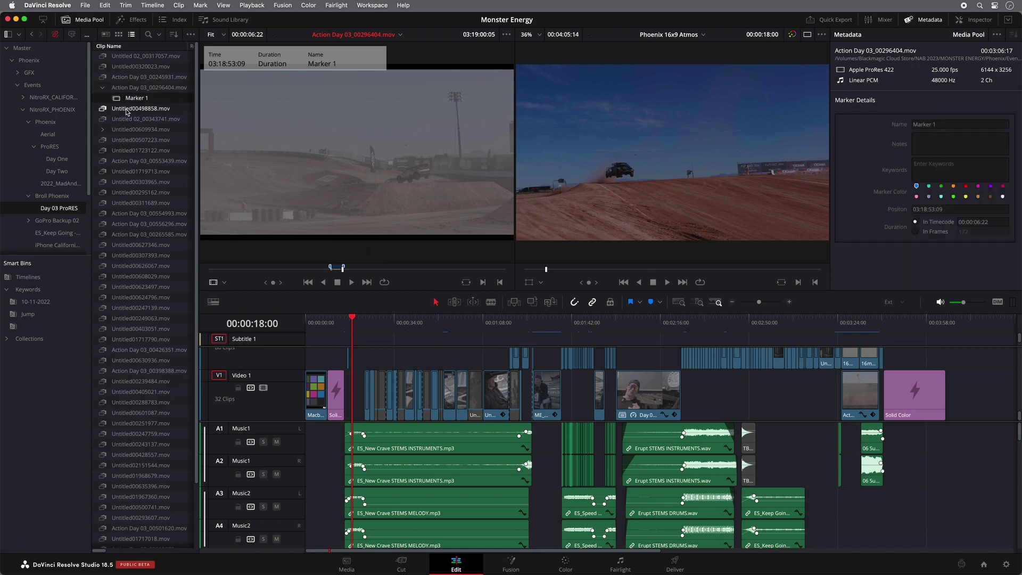
Tag Marker 1 with the keyword 'Jump' and view the Jump smart bin.
click(926, 167)
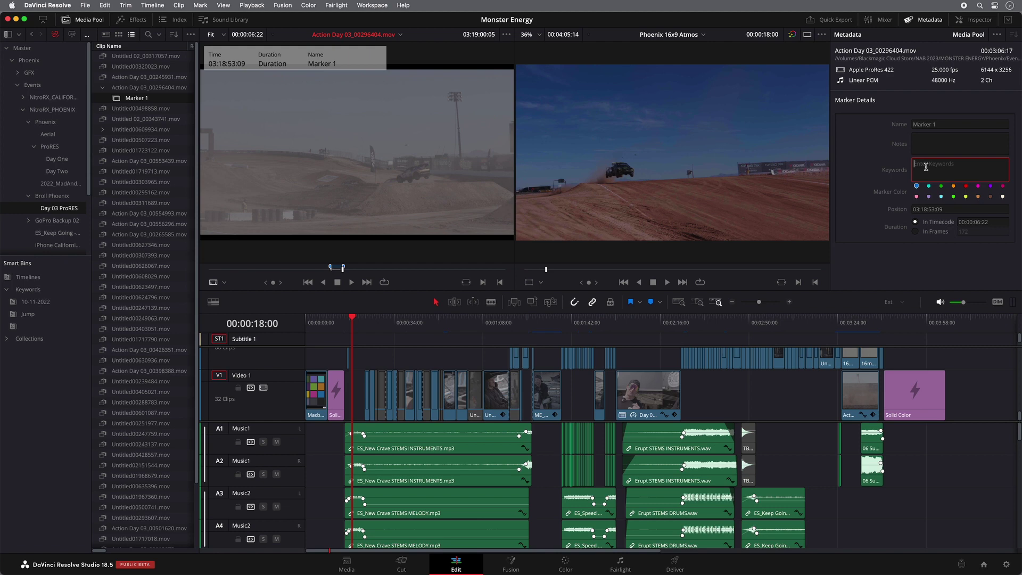
text(Jump)
key(Return)
click(44, 313)
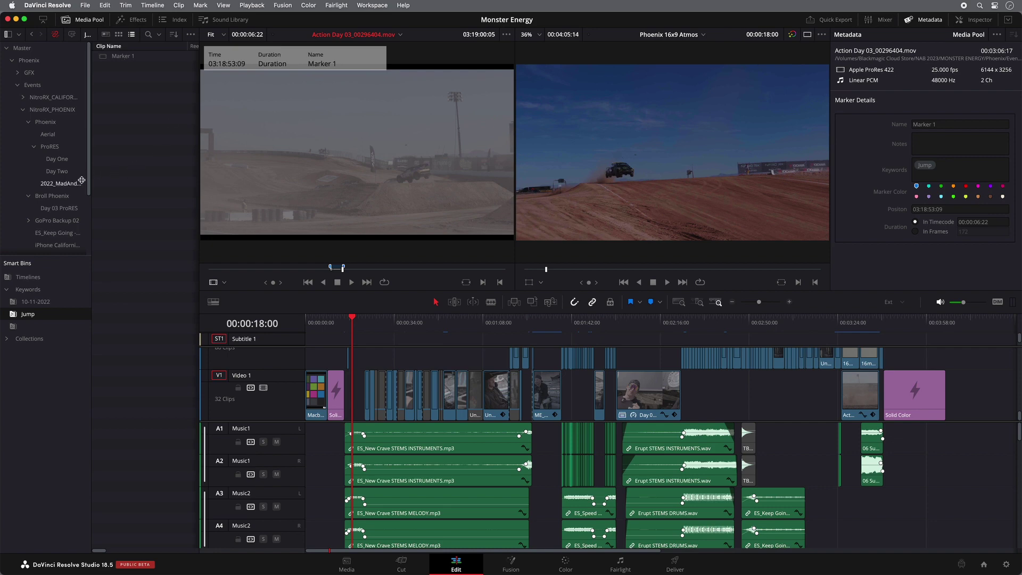
Return to the Day 03 ProRES bin and load Action Day 03_00296404.mov into the source viewer.
click(64, 208)
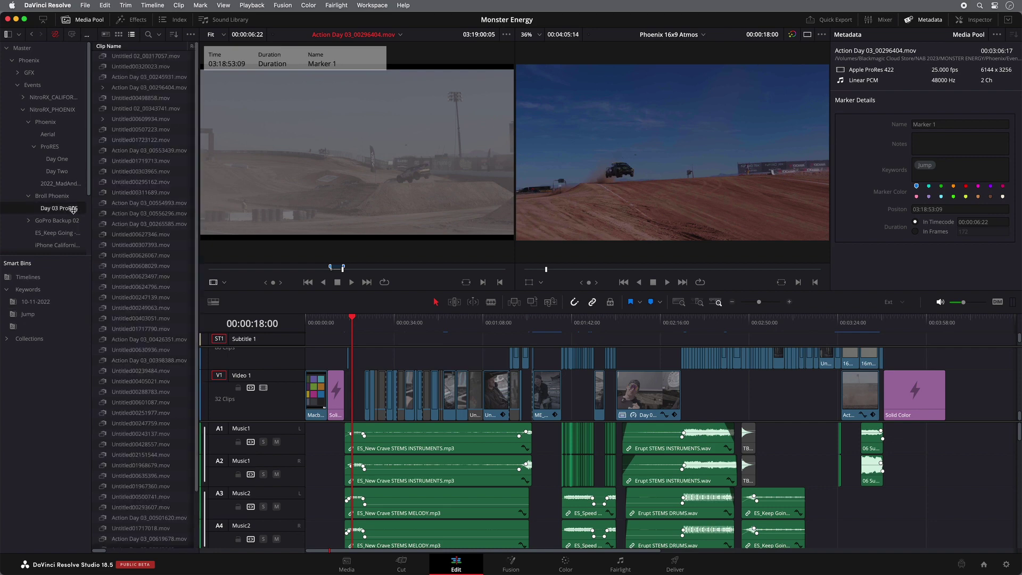
double_click(135, 130)
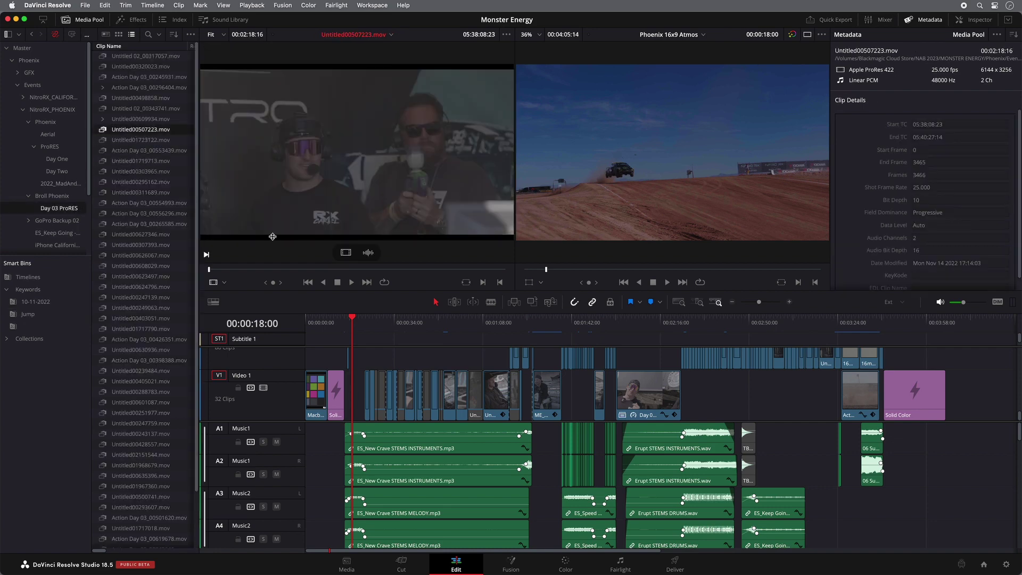
double_click(141, 118)
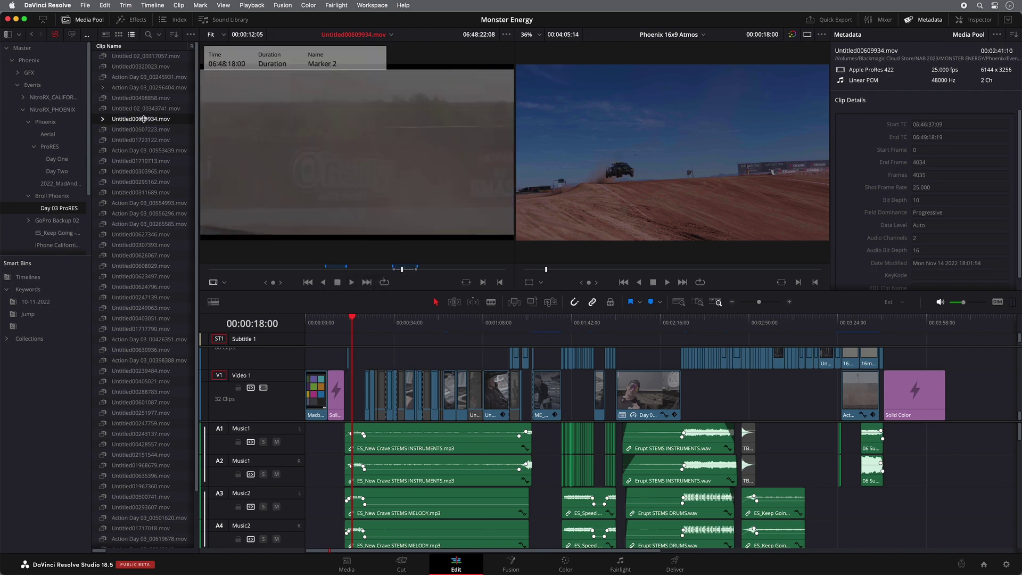
click(144, 87)
Scrub and shuttle with J/K/L to cue the jump at 03:20:35:08 in the source clip.
drag(354, 274, 419, 277)
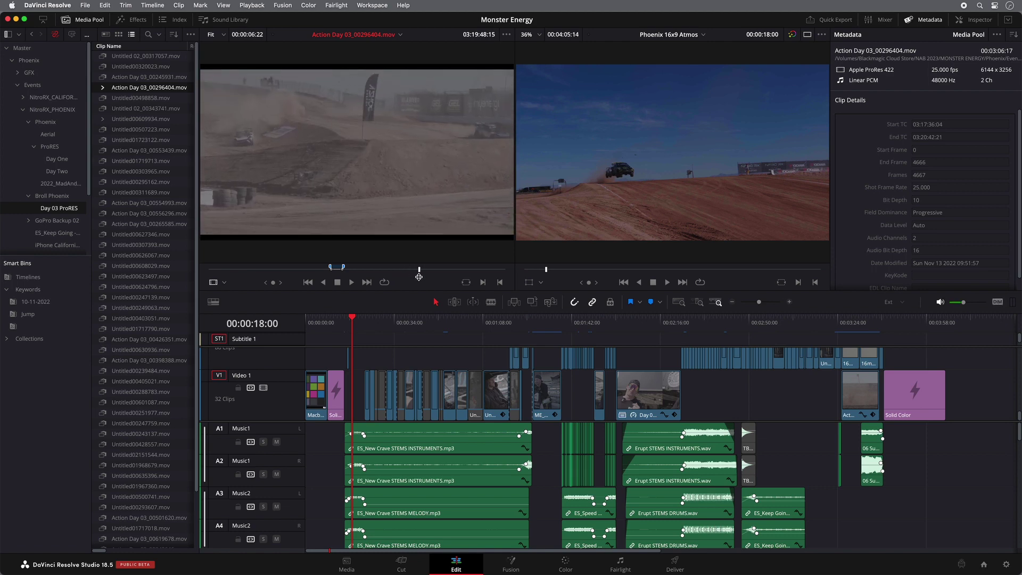
key(l)
key(l)
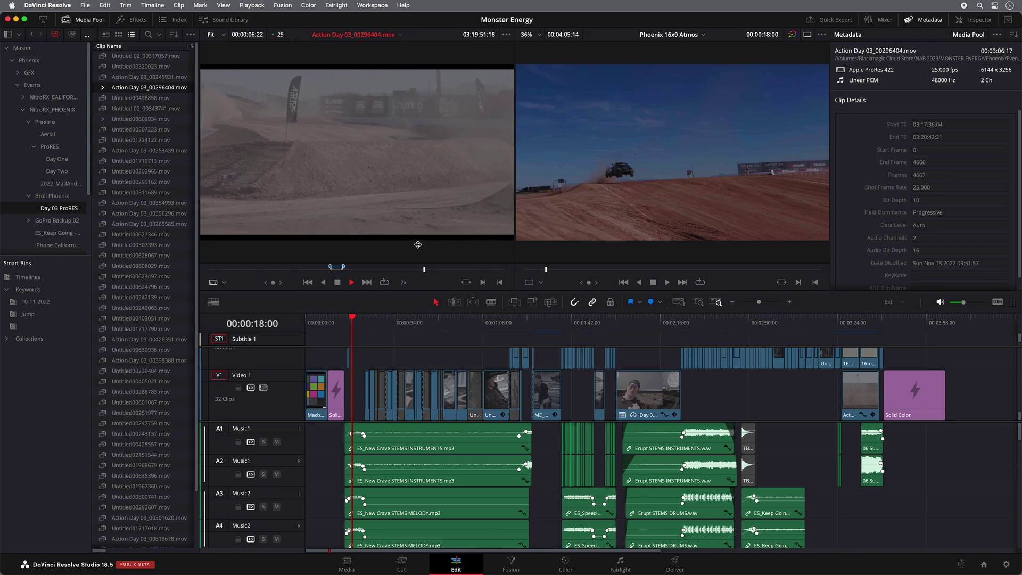
key(l)
key(l)
key(l)
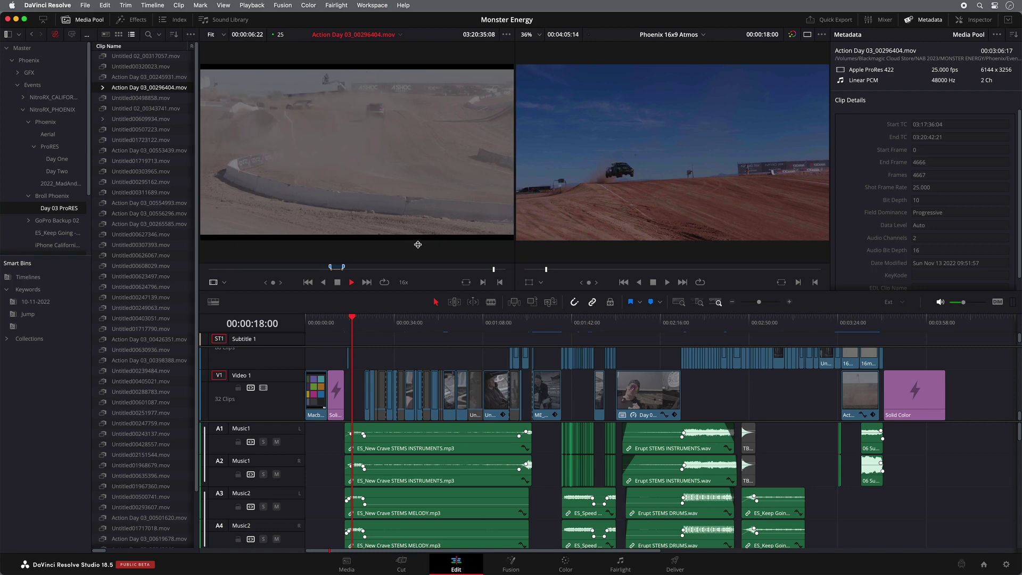
key(k)
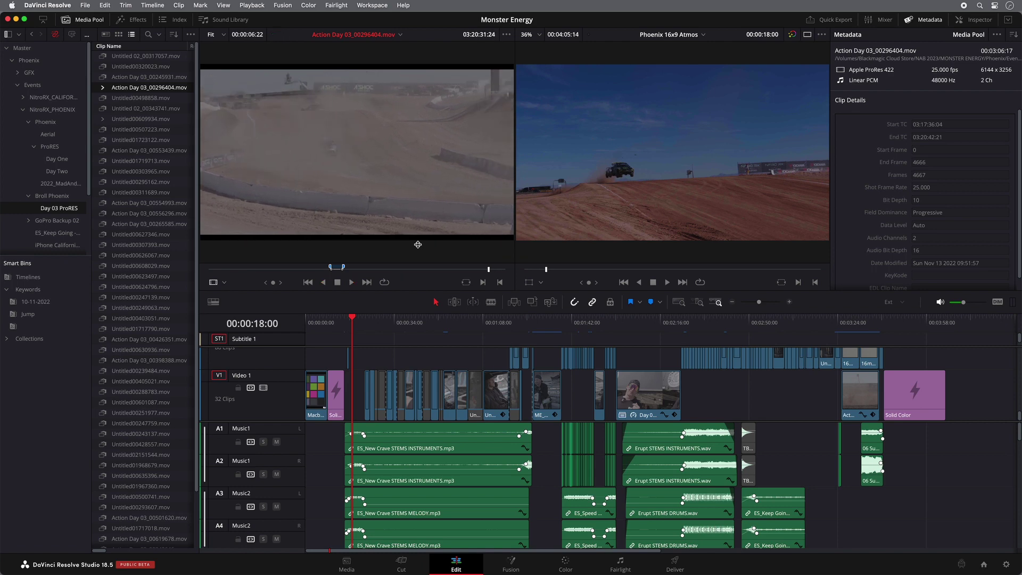
key(l)
key(l)
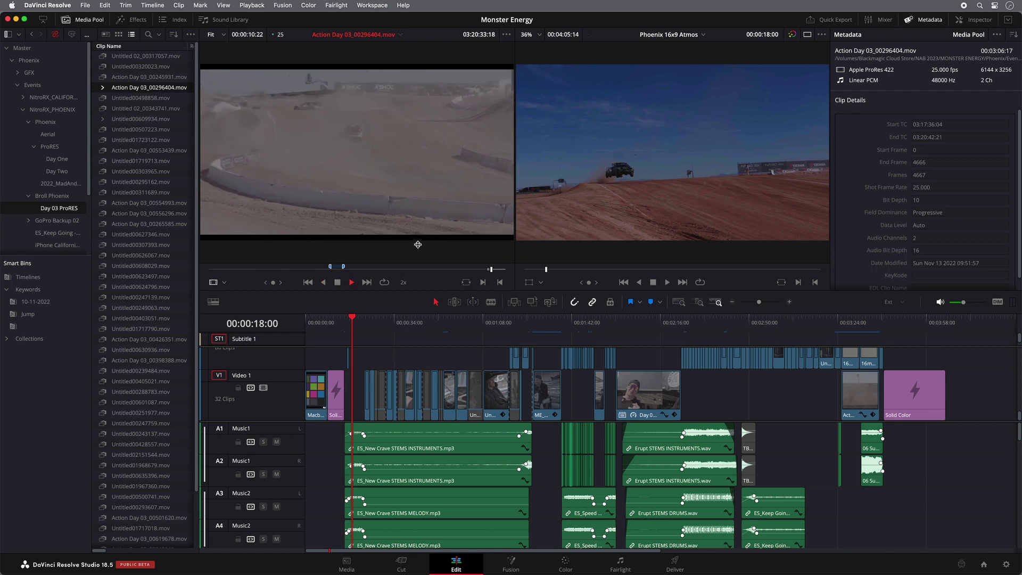
key(k)
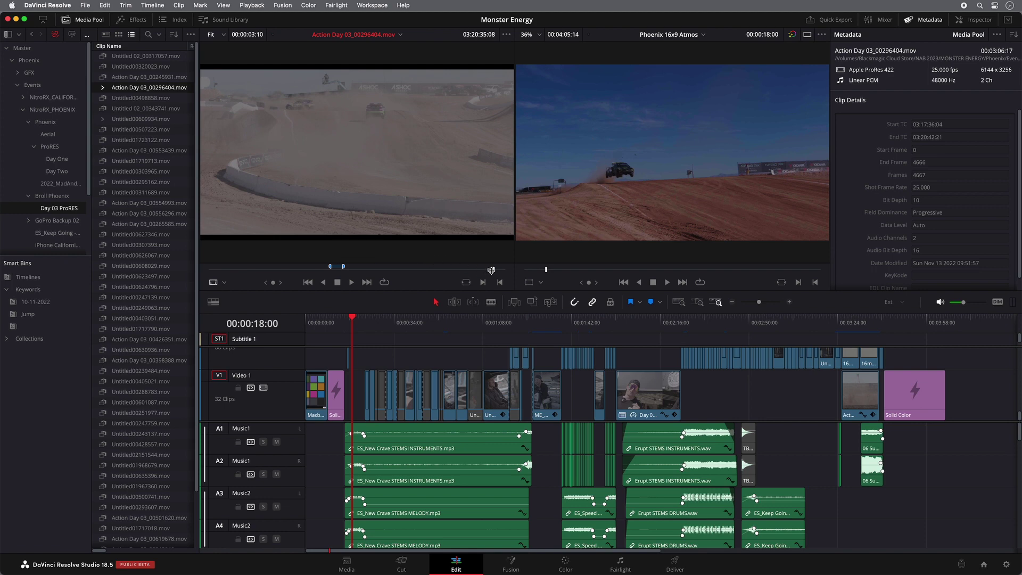
right_click(491, 271)
Create duration Marker 2, 00:00:03:10 from 03:20:31:24, and open its details.
click(525, 315)
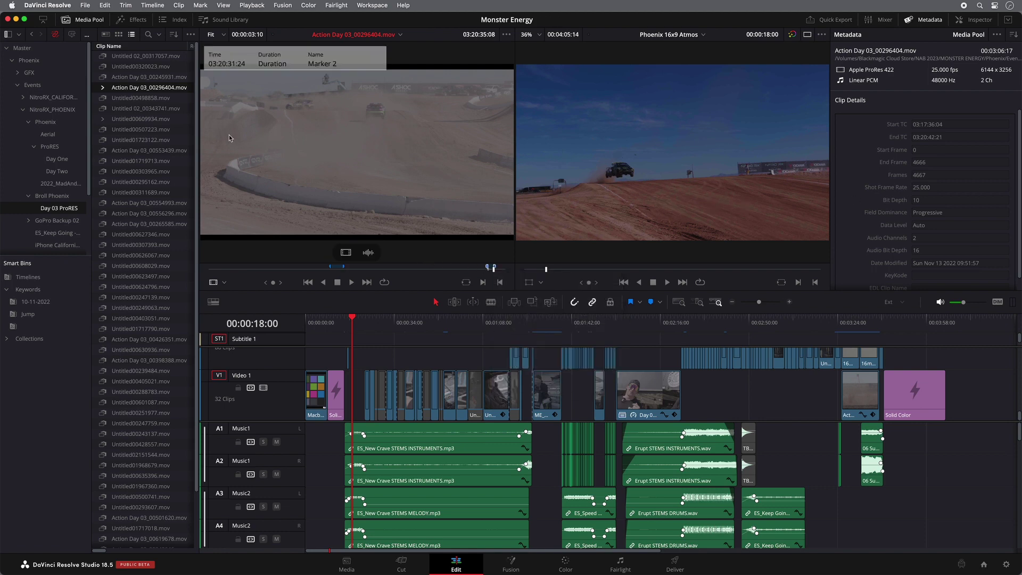
click(103, 88)
click(130, 109)
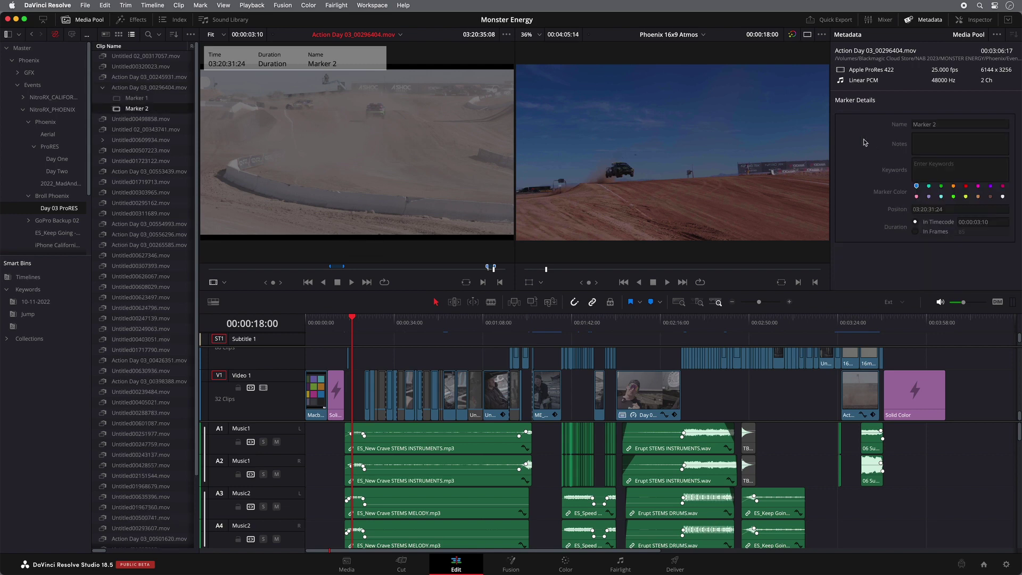
Tag Marker 2 with 'Jump' and confirm the Jump smart bin lists both markers.
click(938, 171)
text(Jump)
key(Return)
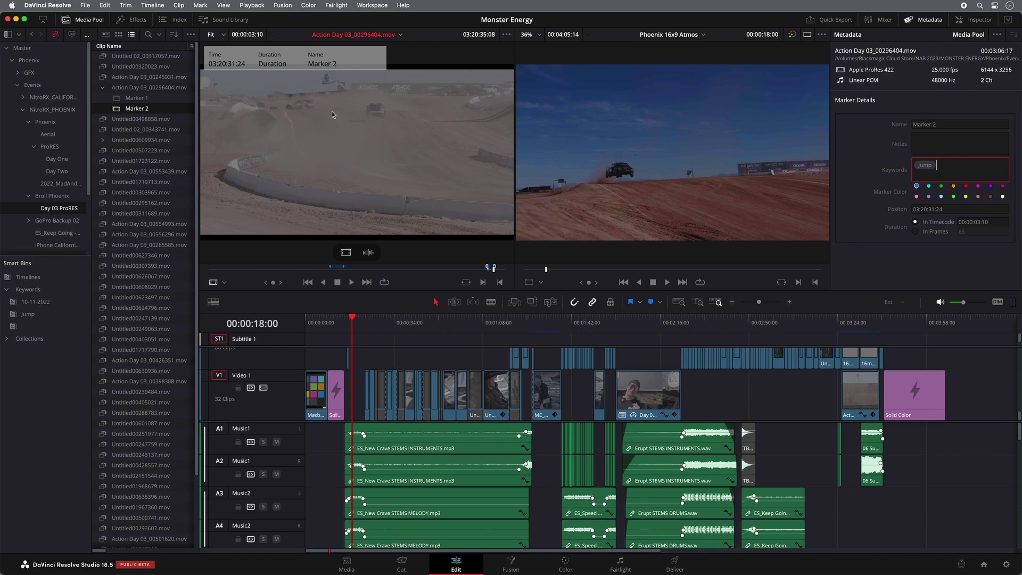
click(52, 314)
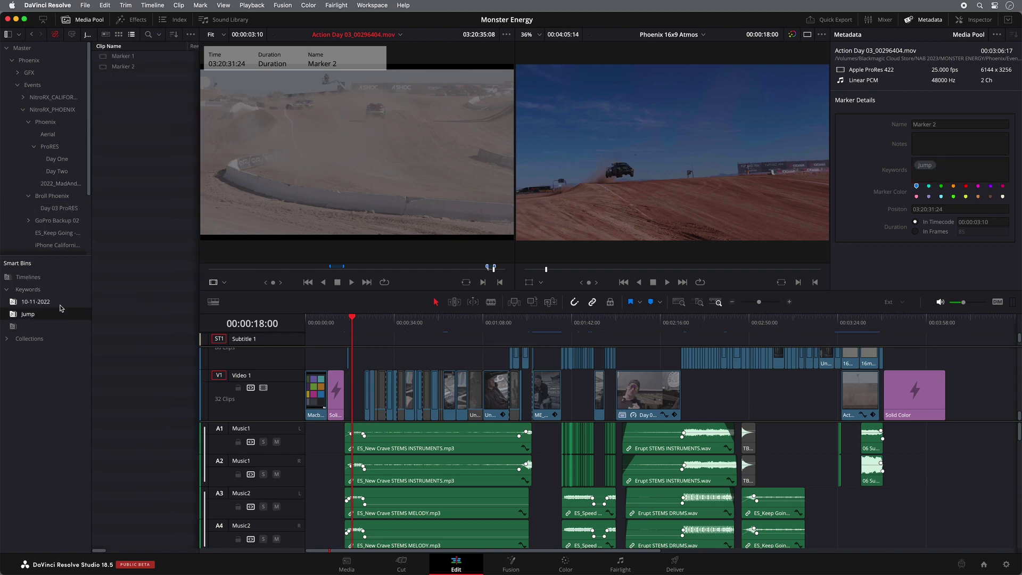